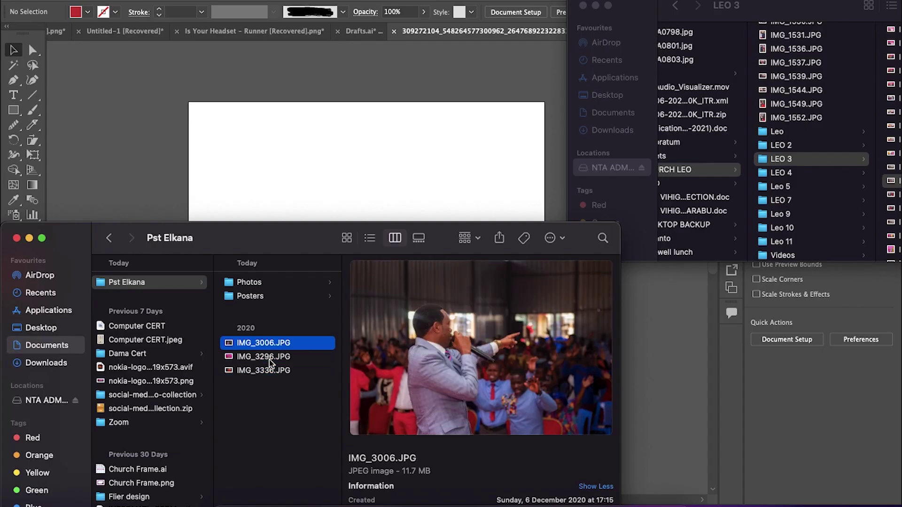
# Place the crowd photo, enlarge it to cover the artboard, and crop its left side.
pyautogui.doubleClick(262, 357)
pyautogui.moveTo(101, 40); pyautogui.dragTo(521, 337)
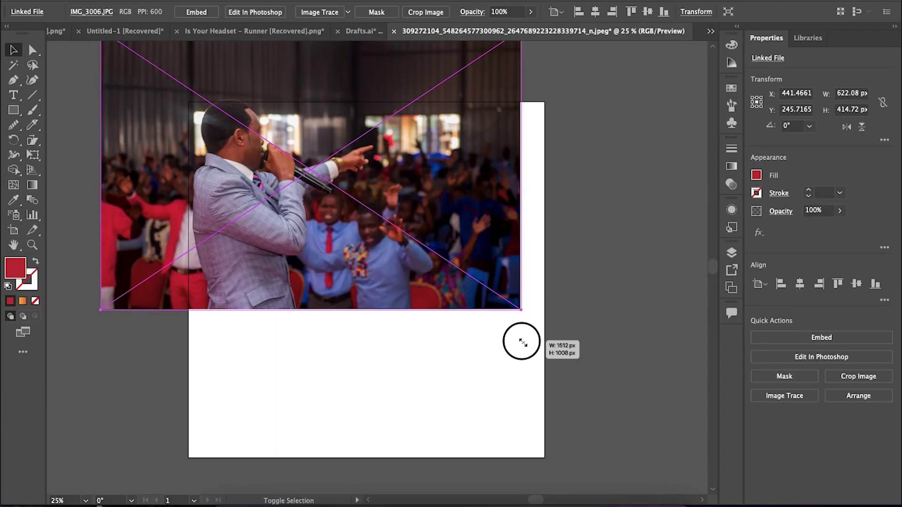
pyautogui.moveTo(364, 305); pyautogui.dragTo(380, 347)
pyautogui.moveTo(602, 438); pyautogui.dragTo(624, 459)
pyautogui.click(858, 376)
pyautogui.click(568, 273)
pyautogui.moveTo(105, 277); pyautogui.dragTo(192, 278)
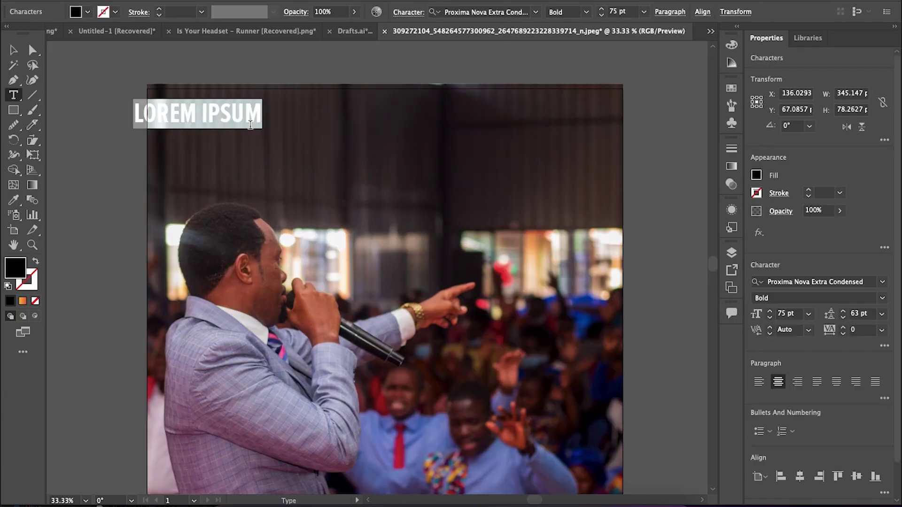
# Type 'REDEEMED GOSPEL CHURCH' in white, centred horizontally on the artboard.
pyautogui.write('REDEEMED GOSPEL CHURCH')
pyautogui.hotkey('ctrl', 'a')
pyautogui.doubleClick(756, 175)
pyautogui.click(282, 161)
pyautogui.press('Return')
pyautogui.press('Escape')
pyautogui.click(800, 477)
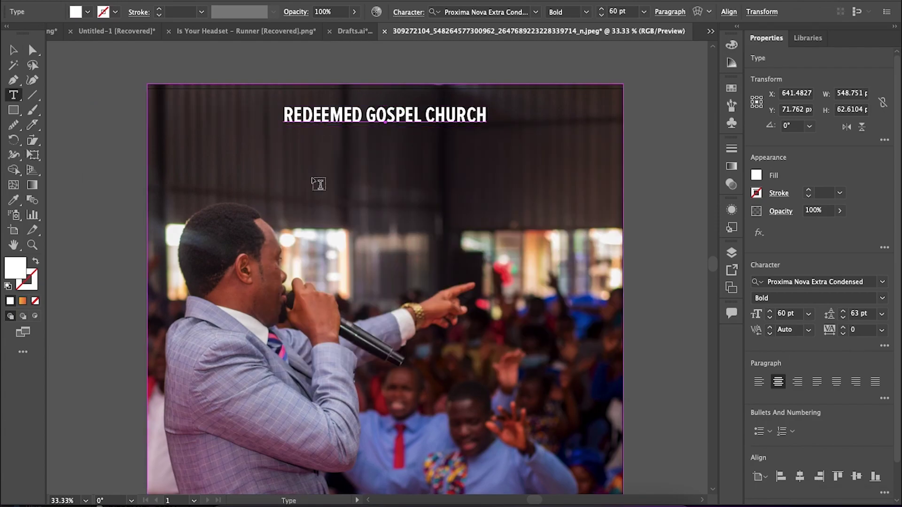
# Extend the headline with 'INC - HOME OF WINNERS SUNTON' at 52 pt and draw a top rectangle band.
pyautogui.click(488, 116)
pyautogui.write('INC - HOME OF WINNERS')
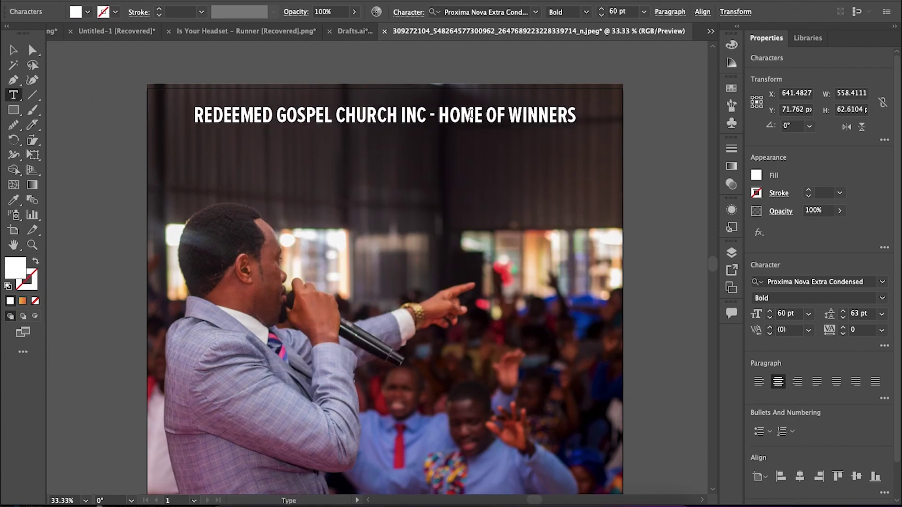
pyautogui.write(' SUNTON')
pyautogui.hotkey('ctrl', 'a')
pyautogui.hotkey('ctrl', 'shift', ',')
pyautogui.hotkey('ctrl', 'shift', ',')
pyautogui.hotkey('ctrl', 'shift', ',')
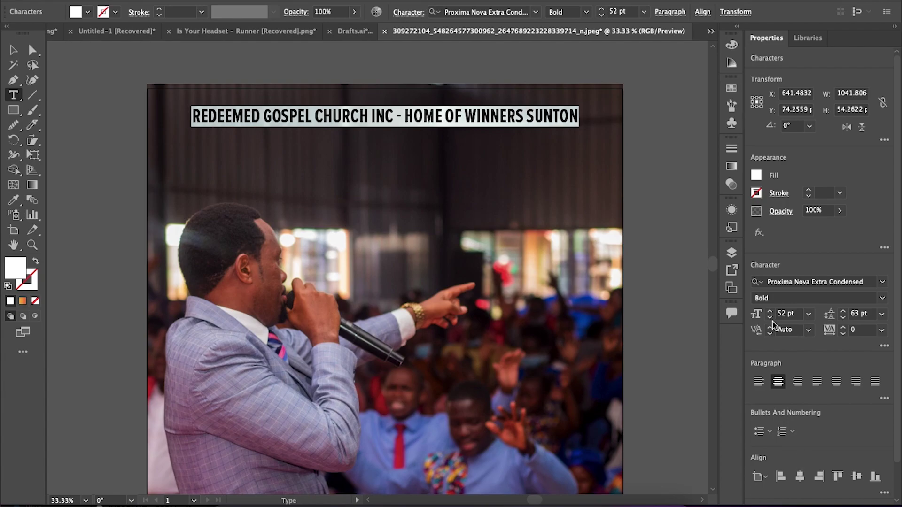
pyautogui.press('Escape')
pyautogui.click(101, 107)
pyautogui.press('m')
pyautogui.moveTo(147, 86); pyautogui.dragTo(623, 171)
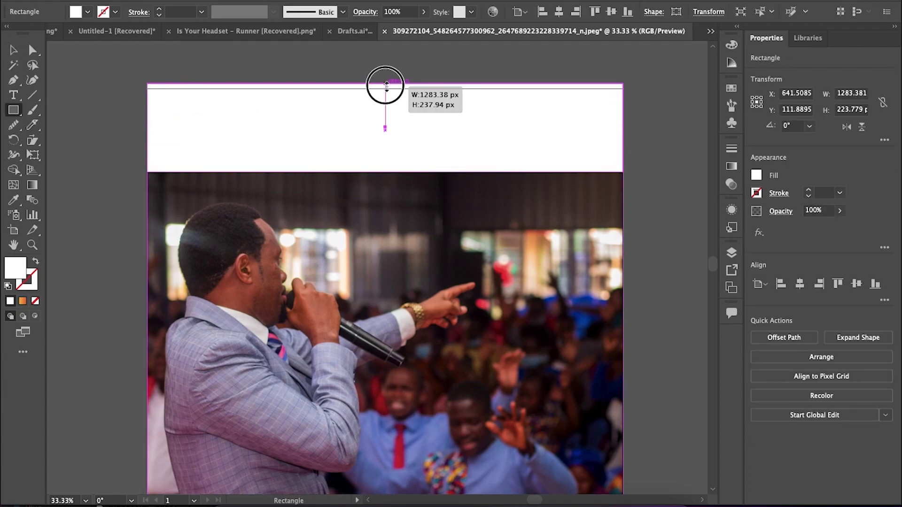
# Give the top band a vertical dark gradient with a lowered-opacity bottom stop.
pyautogui.press('g')
pyautogui.moveTo(385, 75); pyautogui.dragTo(384, 153)
pyautogui.click(575, 169)
pyautogui.doubleClick(393, 188)
pyautogui.click(393, 160)
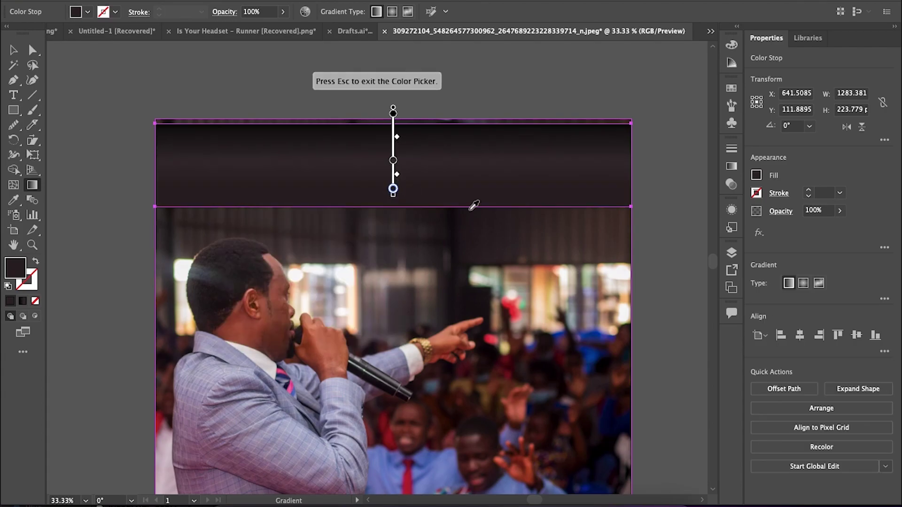
pyautogui.doubleClick(393, 188)
pyautogui.moveTo(393, 161); pyautogui.dragTo(393, 254)
pyautogui.doubleClick(394, 192)
pyautogui.click(311, 215)
pyautogui.click(328, 298)
# Send the gradient band backward, behind the headline.
pyautogui.press('v')
pyautogui.rightClick(381, 145)
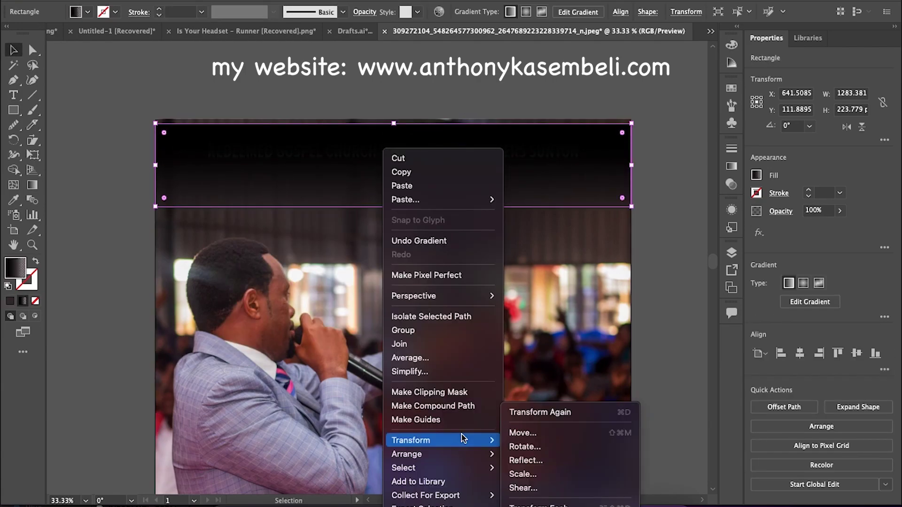
pyautogui.click(545, 481)
# Colour the headline yellow with the Eyedropper.
pyautogui.click(329, 136)
pyautogui.click(407, 153)
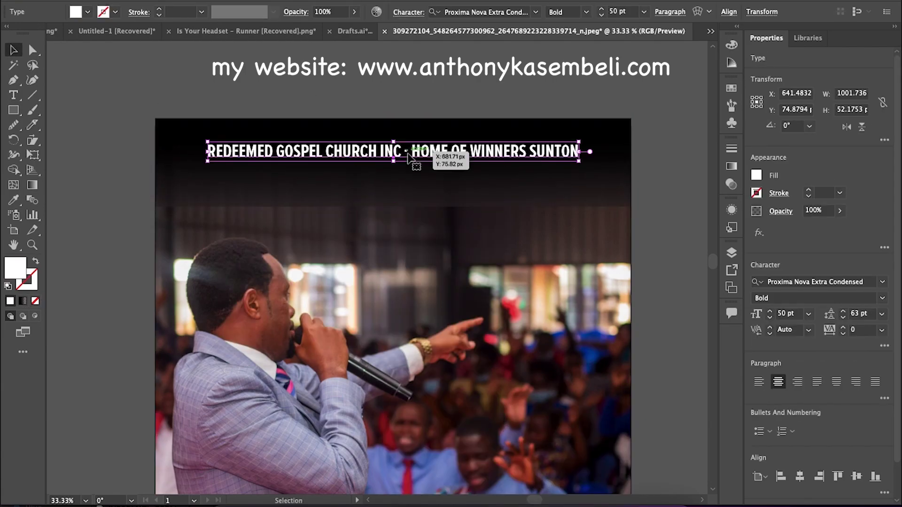
pyautogui.hotkey('ctrl', '-')
pyautogui.press('i')
pyautogui.click(63, 44)
# Stretch the dark gradient band further down into the crowd photo.
pyautogui.press('g')
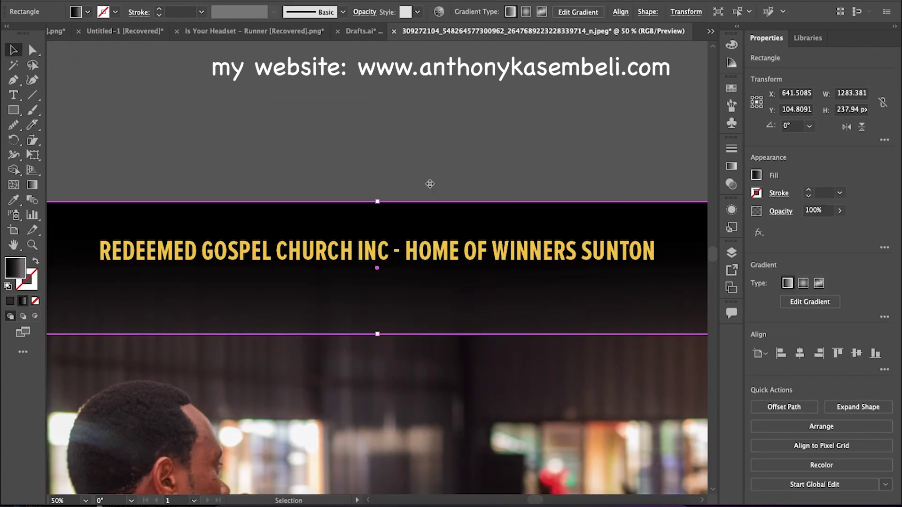
pyautogui.hotkey('ctrl', '-')
pyautogui.click(376, 321)
pyautogui.press('v')
pyautogui.moveTo(377, 313); pyautogui.dragTo(378, 351)
pyautogui.press('g')
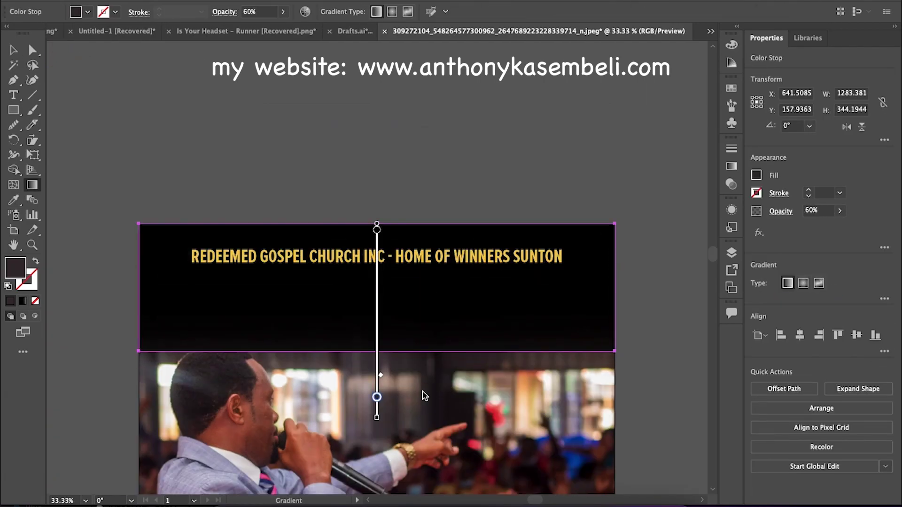
pyautogui.press('v')
# Set the band's bottom gradient stop to 70% opacity and move the band up behind the headline.
pyautogui.press('g')
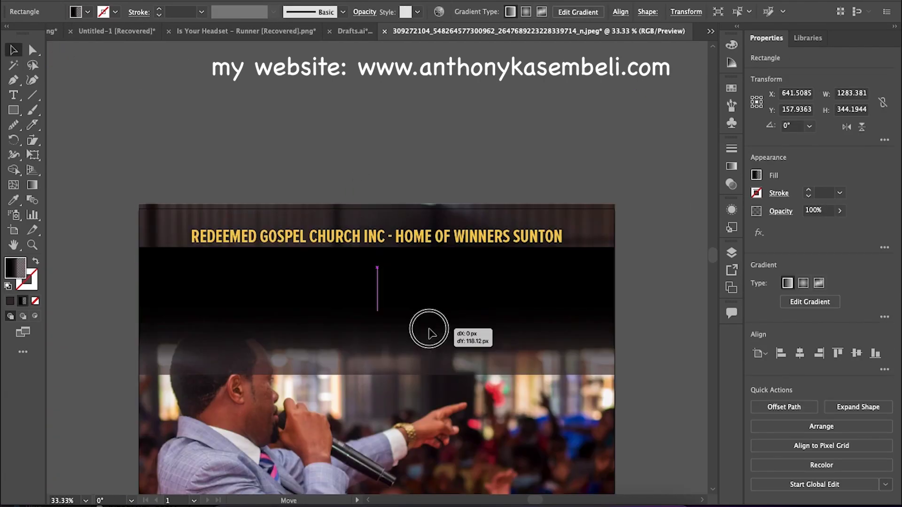
pyautogui.doubleClick(376, 252)
pyautogui.click(295, 277)
pyautogui.click(312, 299)
pyautogui.press('Escape')
pyautogui.press('v')
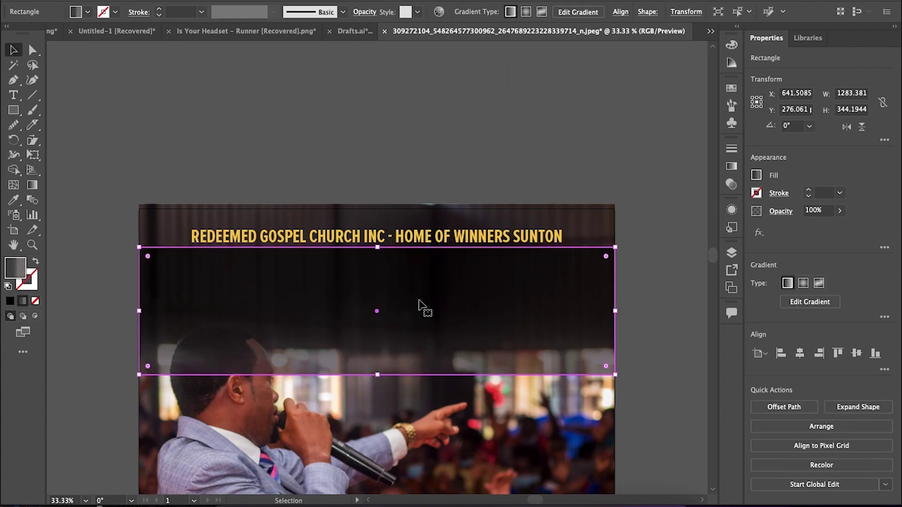
pyautogui.moveTo(419, 306); pyautogui.dragTo(423, 262)
pyautogui.click(169, 85)
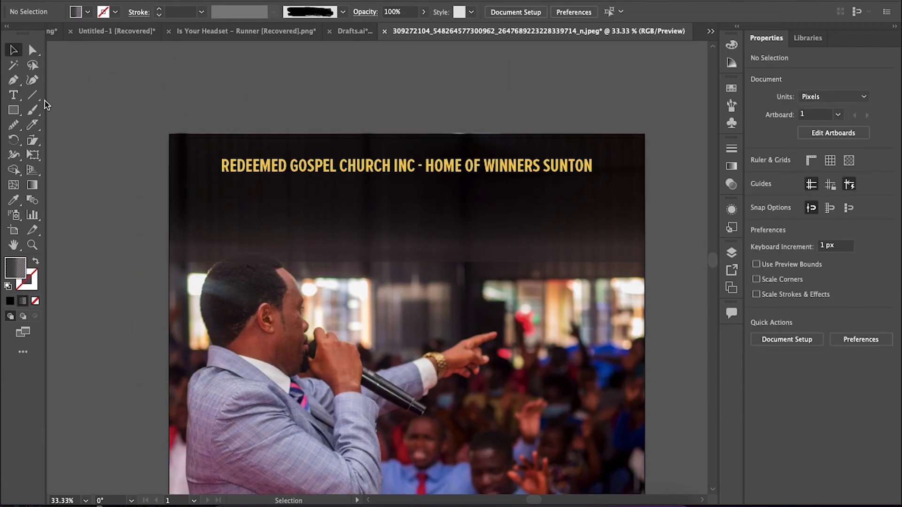
# Type a white (#ffffff) 'Youth Service' title below the headline.
pyautogui.press('t')
pyautogui.click(199, 203)
pyautogui.doubleClick(15, 268)
pyautogui.write('ffffff')
pyautogui.press('Return')
pyautogui.write('THEME: BEFORE YOU SAY YE')
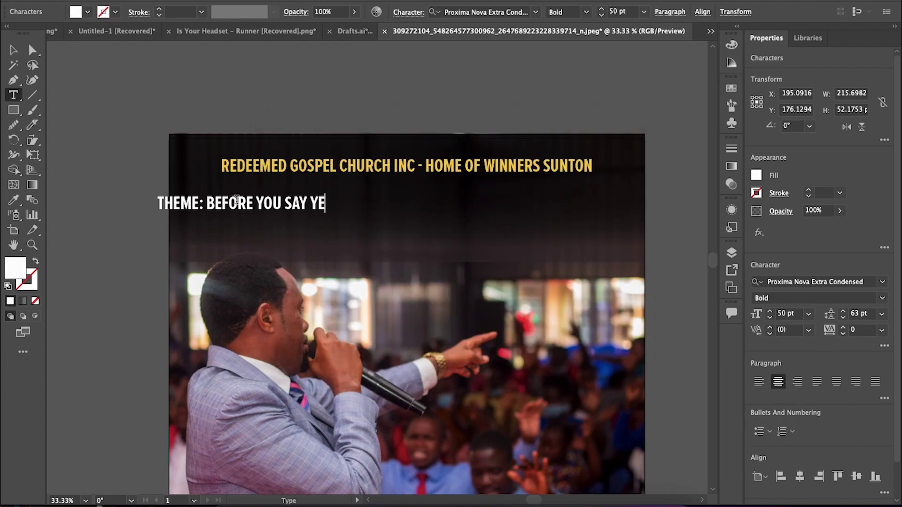
pyautogui.write('S')
pyautogui.press('Escape')
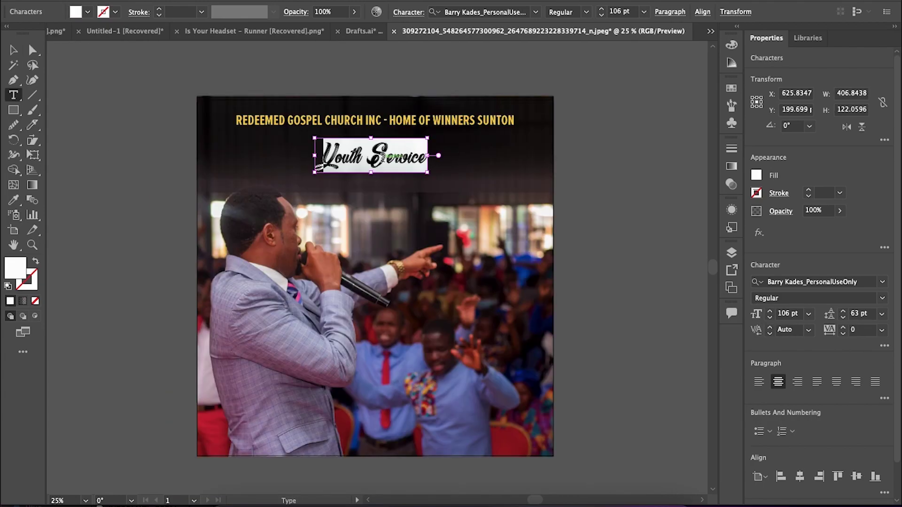
# Enlarge the Youth Service title and place a copy beside the artboard.
pyautogui.hotkey('ctrl', 'shift', '.')
pyautogui.hotkey('ctrl', 'shift', '.')
pyautogui.hotkey('ctrl', 'shift', '.')
pyautogui.hotkey('ctrl', 'shift', '.')
pyautogui.hotkey('ctrl', 'shift', '.')
pyautogui.press('Escape')
pyautogui.click(586, 123)
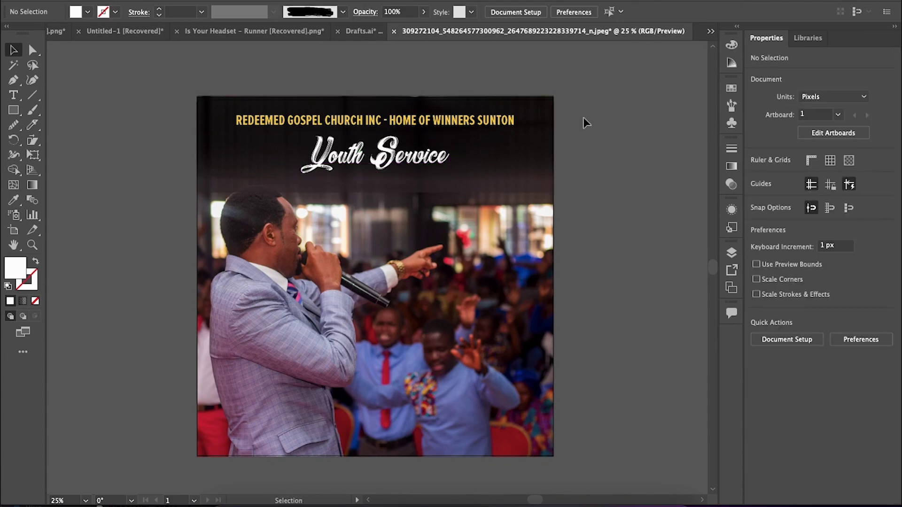
pyautogui.click(375, 155)
pyautogui.moveTo(374, 155); pyautogui.dragTo(540, 134)
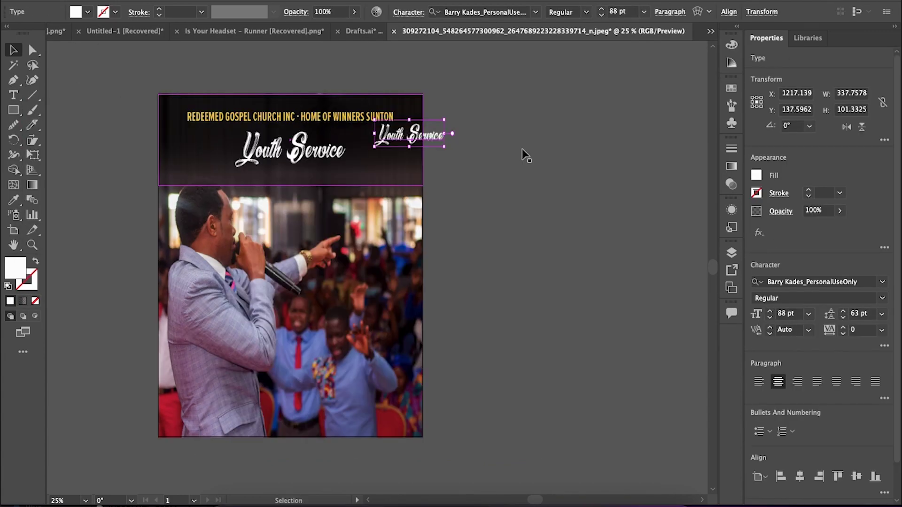
# Retype the copy as 'Friday 3rd- March 6:30 -8:30pm' with Friday on its own line.
pyautogui.write('Friday 3rd- 6:30 -')
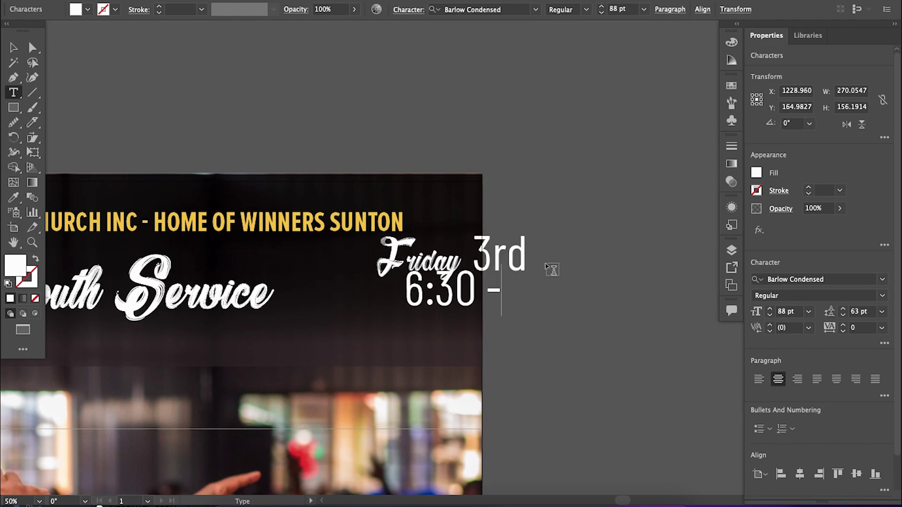
pyautogui.write('8:30pm')
pyautogui.hotkey('ctrl', 'a')
pyautogui.click(525, 259)
pyautogui.write('- March')
pyautogui.click(455, 261)
pyautogui.press('Return')
# Set the date and time lines to 40 pt and superscript the 'rd' of 3rd.
pyautogui.moveTo(363, 278); pyautogui.dragTo(564, 322)
pyautogui.click(808, 311)
pyautogui.click(844, 315)
pyautogui.moveTo(368, 303); pyautogui.dragTo(449, 336)
pyautogui.click(885, 343)
pyautogui.click(786, 324)
pyautogui.click(378, 330)
# Apply Academy Engraved to the whole date block.
pyautogui.click(883, 279)
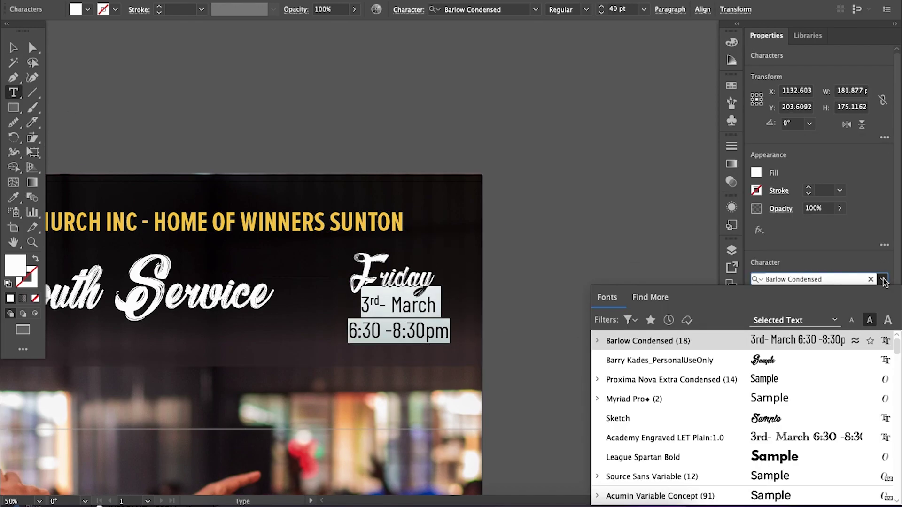
pyautogui.click(665, 316)
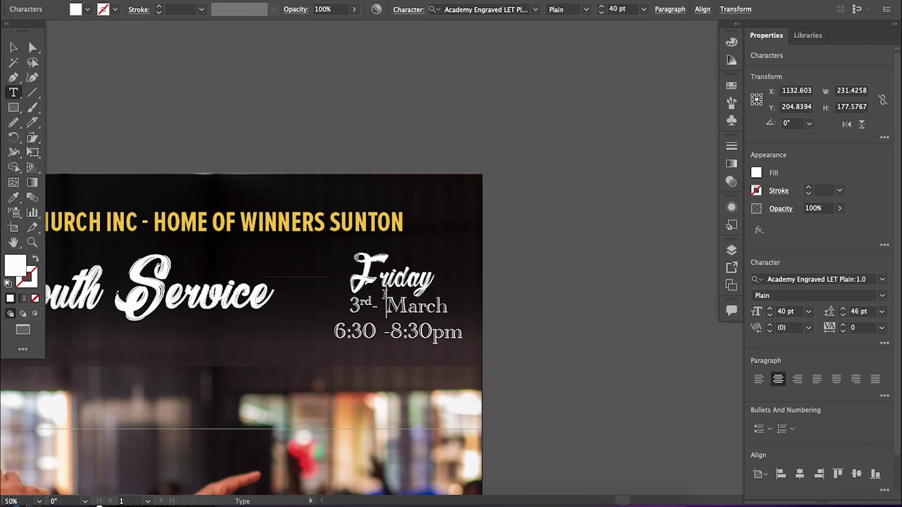
pyautogui.hotkey('ctrl', 'a')
pyautogui.click(881, 280)
pyautogui.click(677, 298)
pyautogui.press('Escape')
pyautogui.click(559, 248)
pyautogui.hotkey('ctrl', '-')
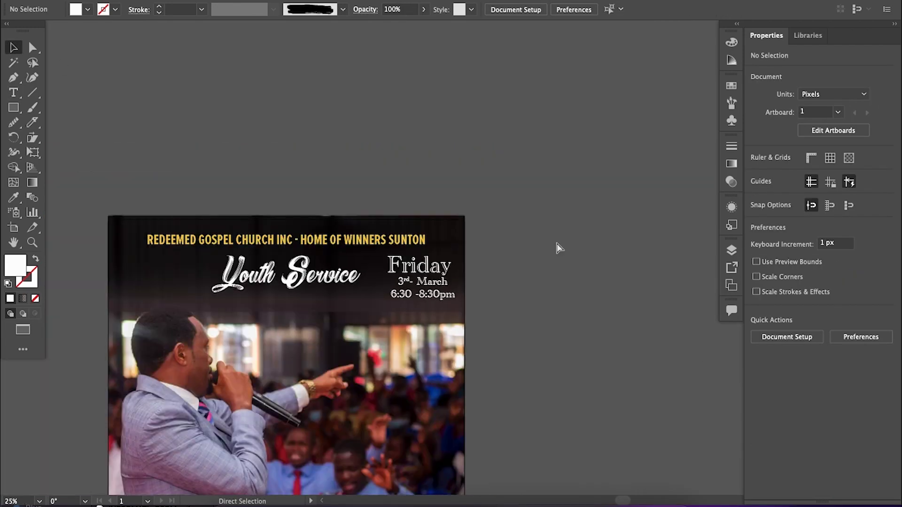
pyautogui.press('t')
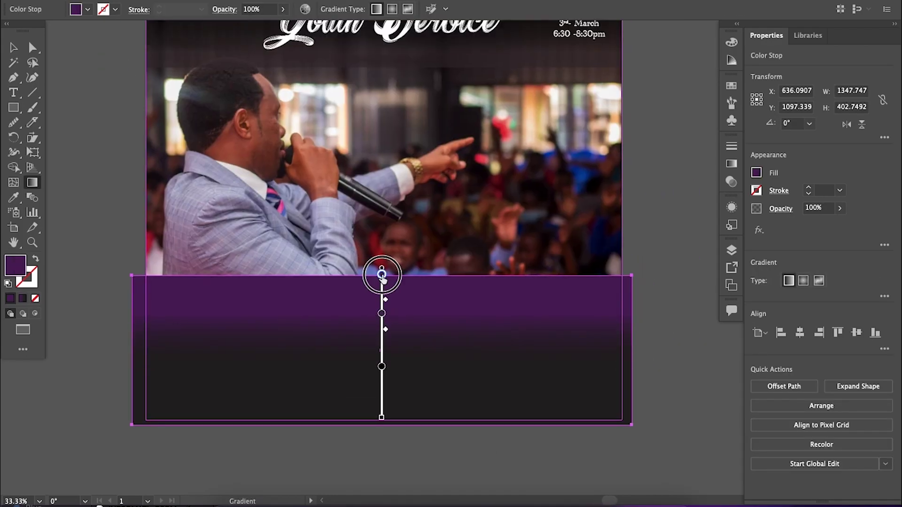
# Rework the purple gradient: top stop at 30% opacity, black stop removed.
pyautogui.moveTo(382, 277); pyautogui.dragTo(379, 315)
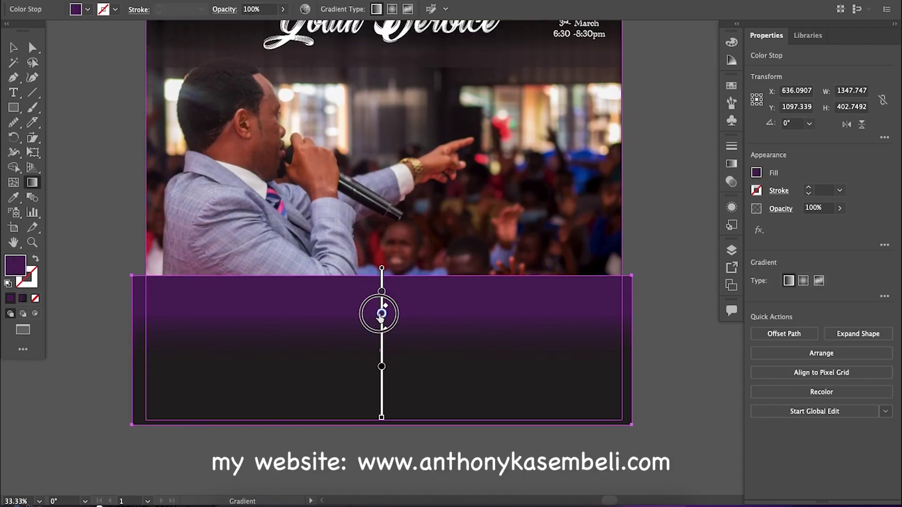
pyautogui.doubleClick(382, 273)
pyautogui.click(302, 298)
pyautogui.moveTo(382, 325); pyautogui.dragTo(382, 332)
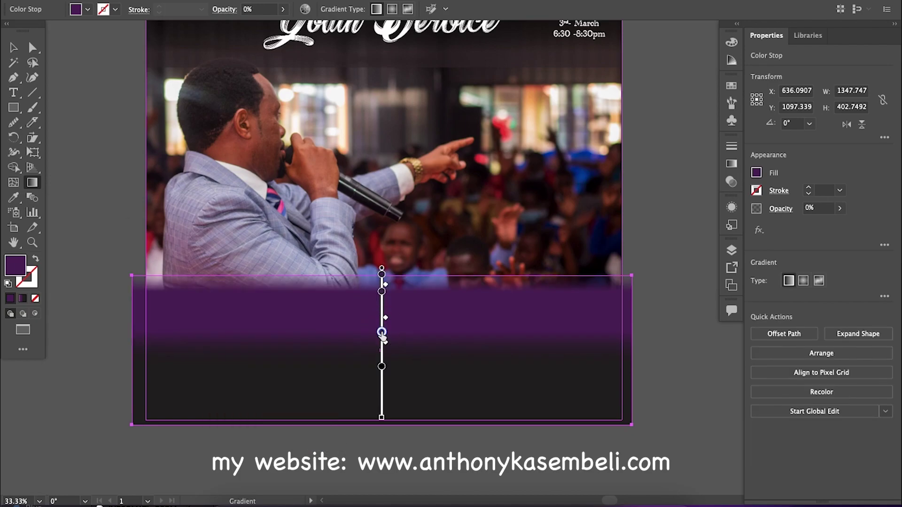
pyautogui.moveTo(382, 413); pyautogui.dragTo(381, 361)
pyautogui.doubleClick(381, 273)
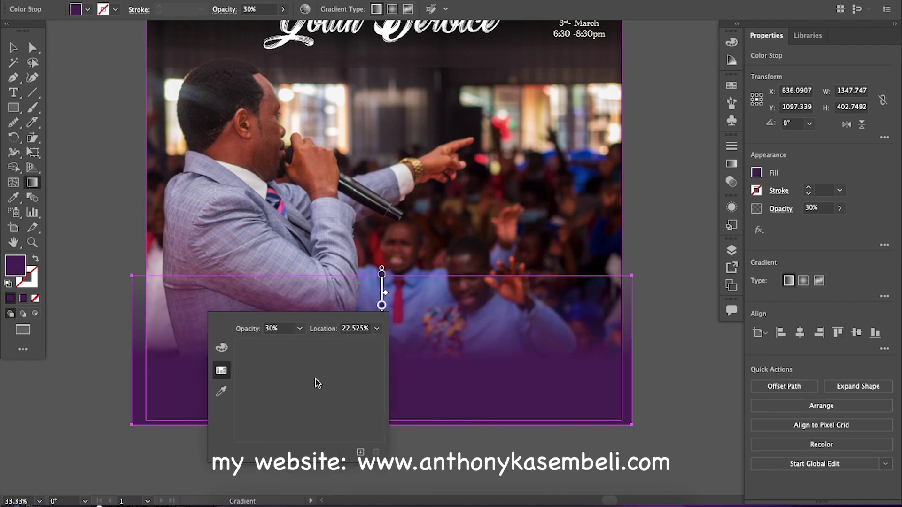
# Raise the purple band's top edge higher into the crowd photo.
pyautogui.press('v')
pyautogui.moveTo(382, 277); pyautogui.dragTo(372, 191)
pyautogui.hotkey('ctrl', '-')
pyautogui.click(94, 115)
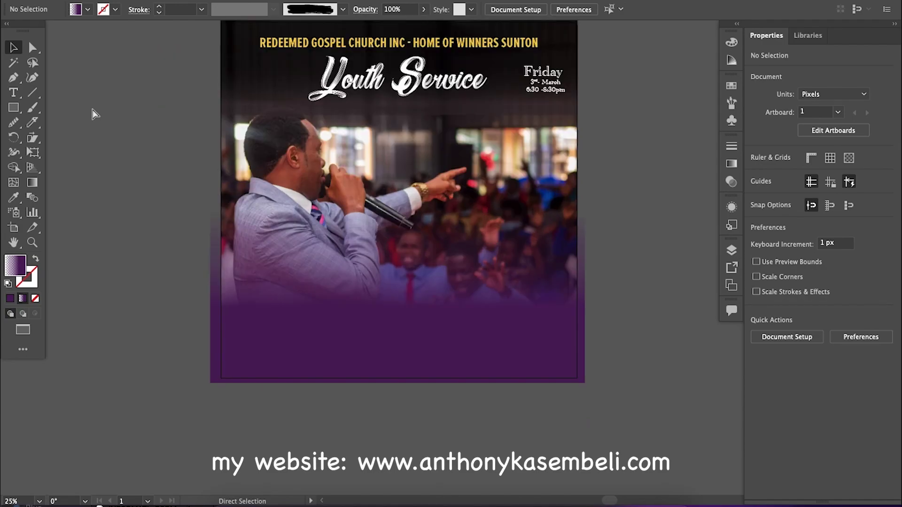
# Copy Youth Service down to the purple area and retype it as 'Theme : Before you say Yes'.
pyautogui.moveTo(405, 134); pyautogui.dragTo(417, 324)
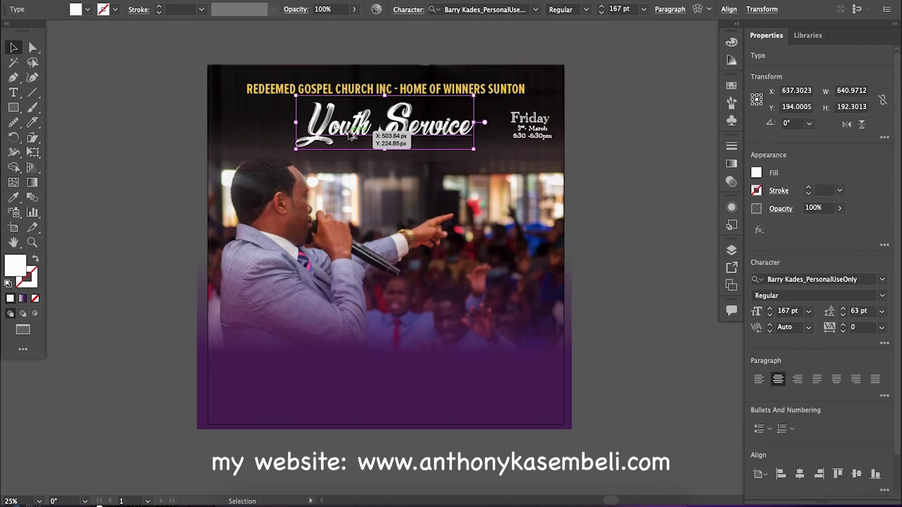
pyautogui.doubleClick(310, 329)
pyautogui.hotkey('ctrl', 'a')
pyautogui.write('Theme : Before you say Yes')
# Colour 'Before you say Yes' orange and move the theme line lower on the band.
pyautogui.click(373, 390)
pyautogui.hotkey('ctrl', 'a')
pyautogui.press('Escape')
pyautogui.moveTo(555, 385); pyautogui.dragTo(555, 412)
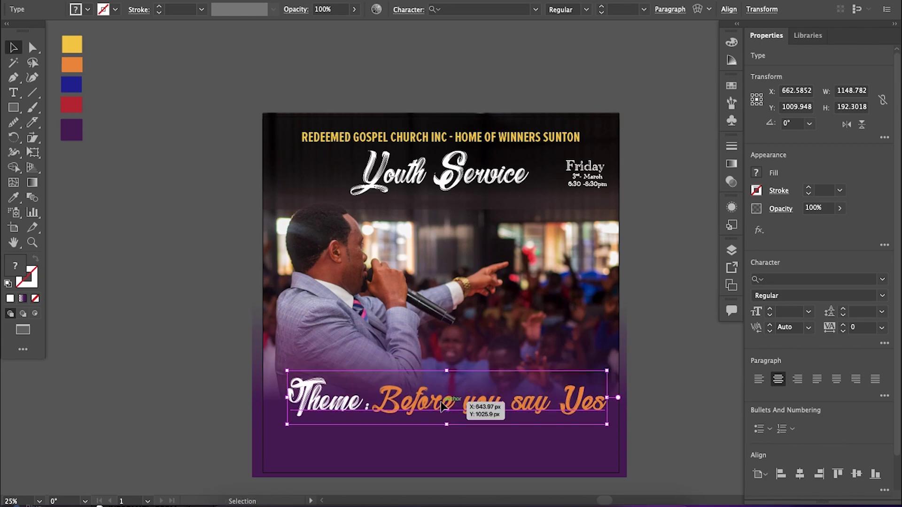
pyautogui.moveTo(388, 417); pyautogui.dragTo(390, 426)
pyautogui.click(199, 284)
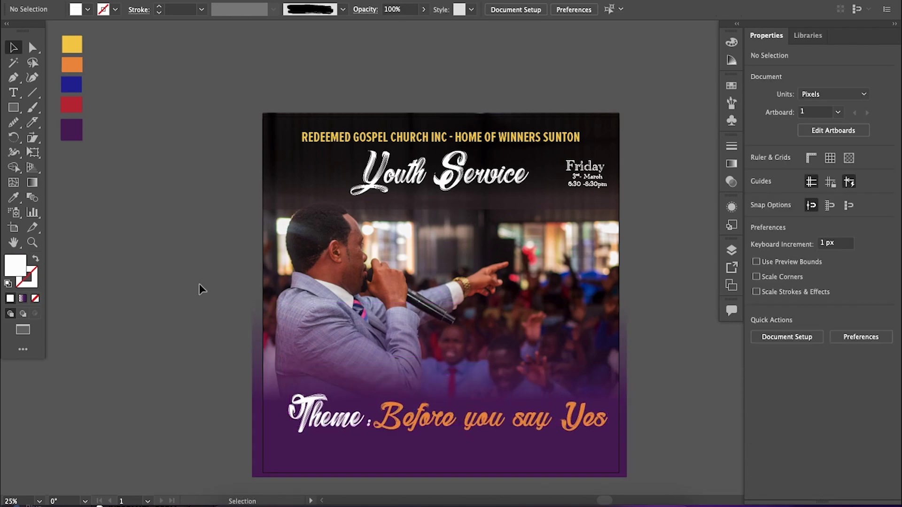
# Copy the date block to the bottom of the flyer and type the verse caption.
pyautogui.scroll(-2, 177, 294)
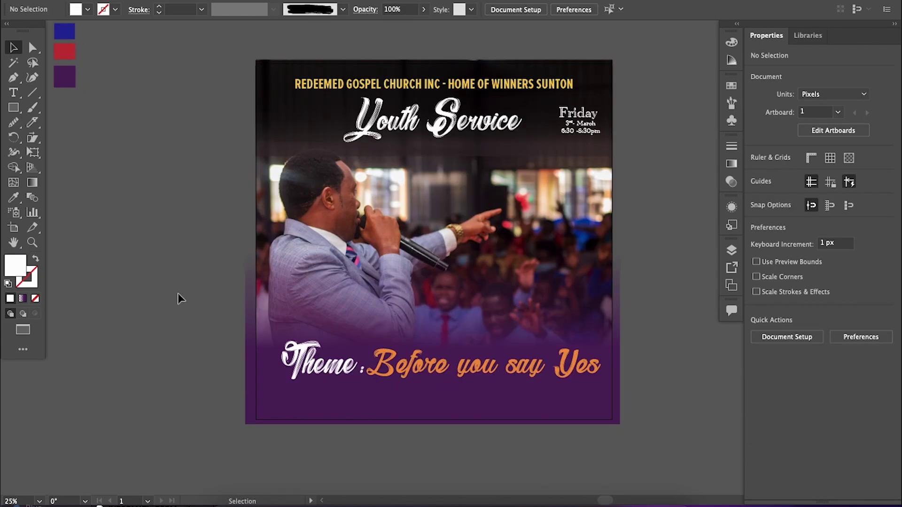
pyautogui.moveTo(578, 115); pyautogui.dragTo(312, 394)
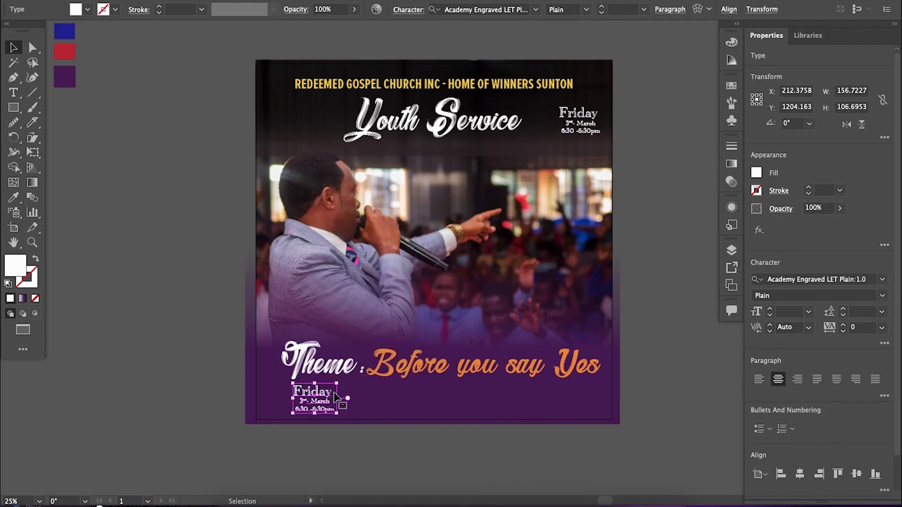
pyautogui.write('tScr')
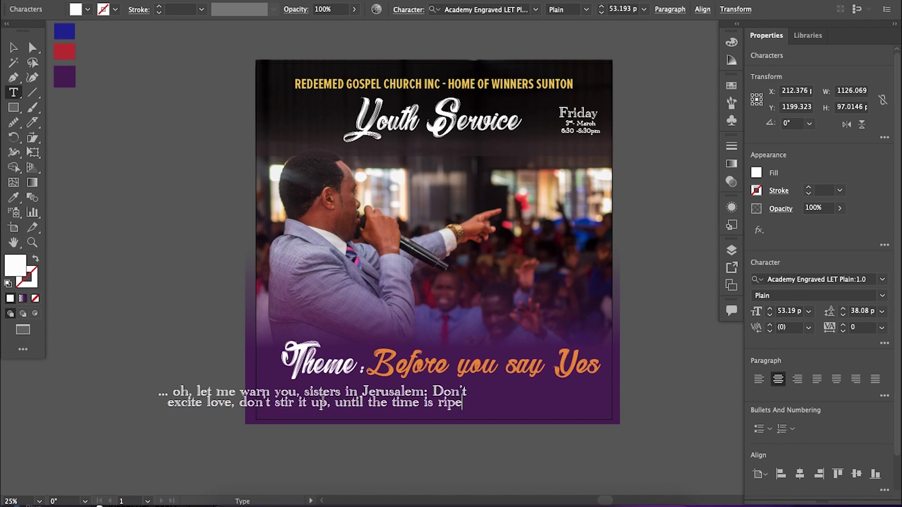
pyautogui.write("and you're ready")
# Set the caption to Proxima Nova Light 33 pt with Justify Last Right.
pyautogui.hotkey('ctrl', 'a')
pyautogui.click(786, 279)
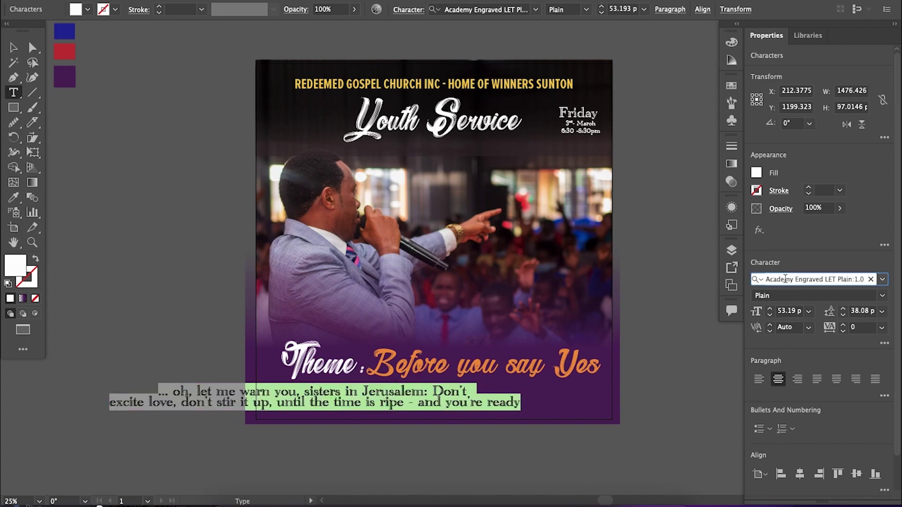
pyautogui.write('proxima')
pyautogui.click(667, 379)
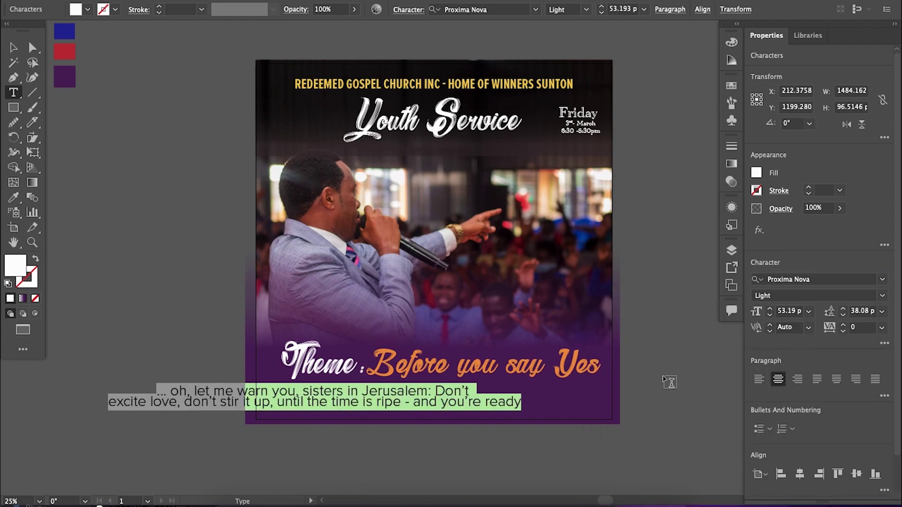
pyautogui.write('33')
pyautogui.click(857, 380)
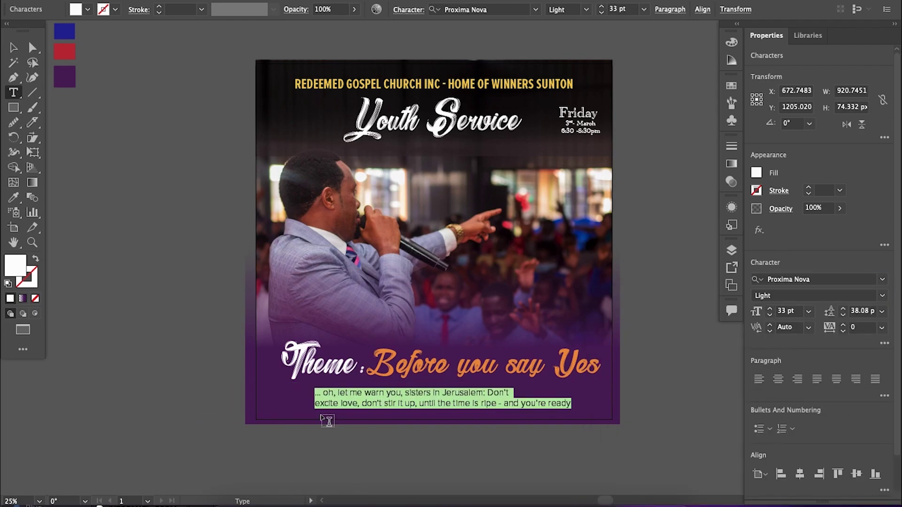
pyautogui.click(390, 403)
pyautogui.press('Return')
# Move the verse caption right under the theme line.
pyautogui.click(315, 403)
pyautogui.press('BackSpace')
pyautogui.click(856, 379)
pyautogui.press('Escape')
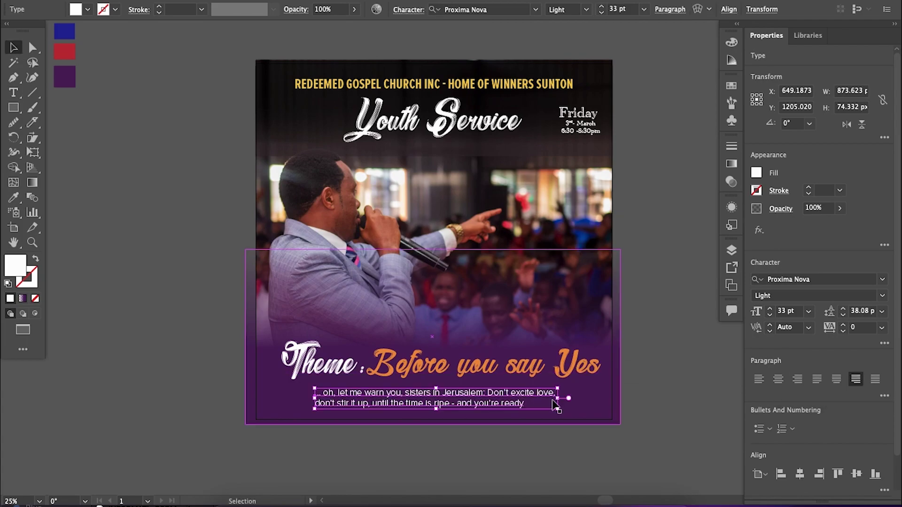
pyautogui.doubleClick(317, 402)
pyautogui.press('Escape')
pyautogui.moveTo(432, 403); pyautogui.dragTo(479, 397)
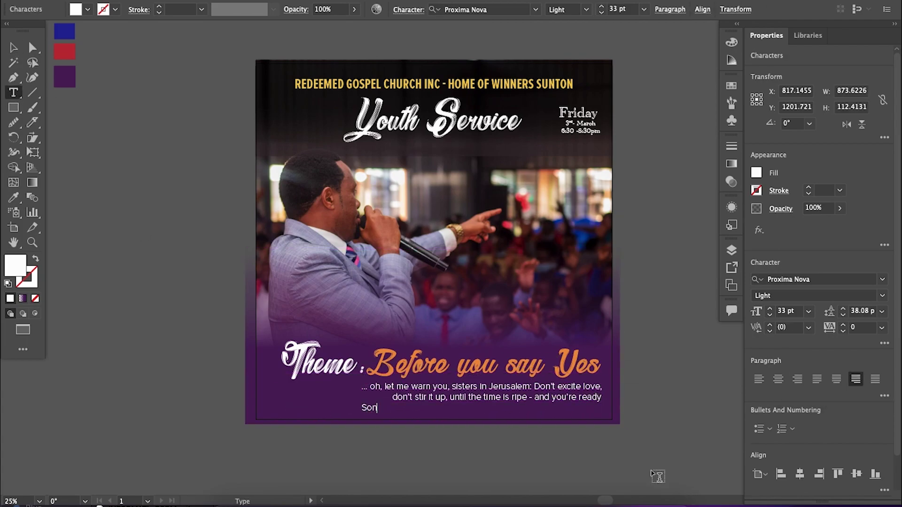
pyautogui.write('g 8:4')
# Make the 'Song 8:4' reference bold.
pyautogui.moveTo(396, 408); pyautogui.dragTo(361, 408)
pyautogui.press('Escape')
pyautogui.tripleClick(380, 407)
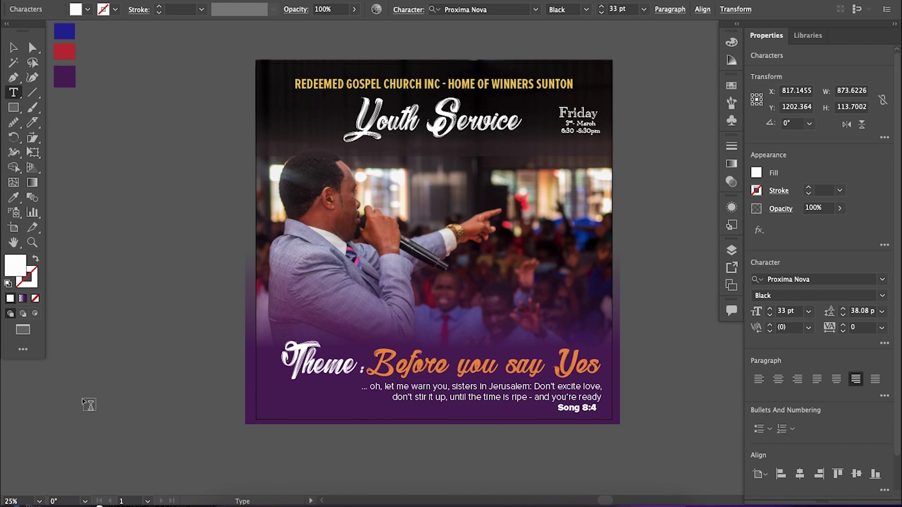
pyautogui.press('Escape')
pyautogui.click(140, 179)
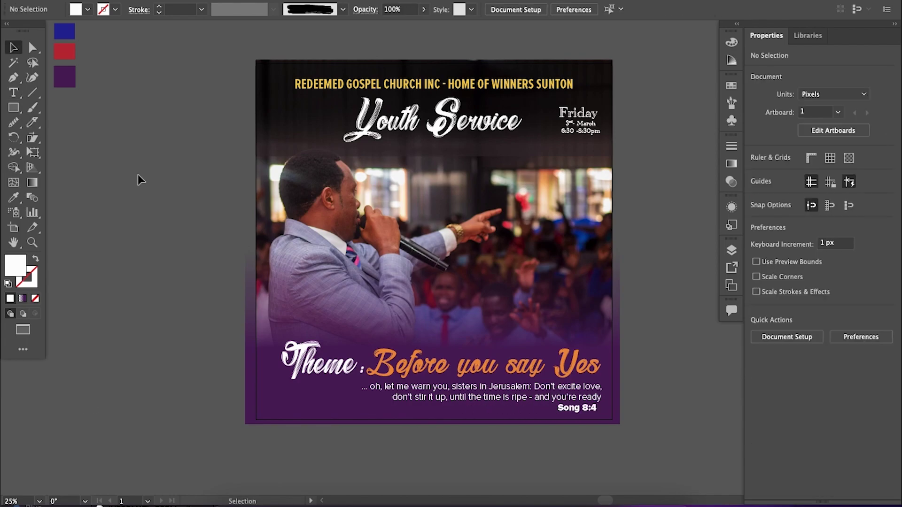
# Add 'Friday ' before 'Youth Service' so the title reads 'Friday Youth Service'.
pyautogui.click(574, 120)
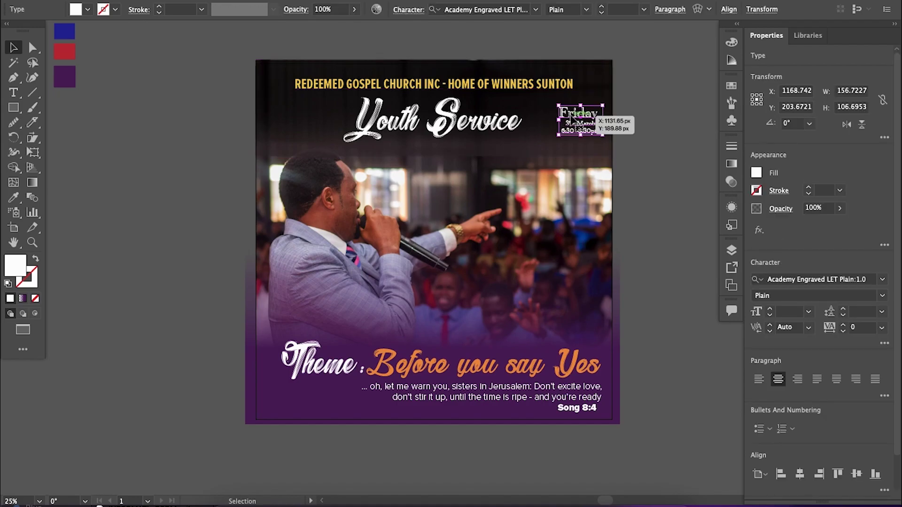
pyautogui.click(13, 93)
pyautogui.click(358, 117)
pyautogui.write('Friday')
pyautogui.press('Escape')
# Remove the Friday line so the date reads '3rd March 6:30 - 8:30pm' beneath the title.
pyautogui.click(596, 115)
pyautogui.moveTo(597, 115); pyautogui.dragTo(597, 132)
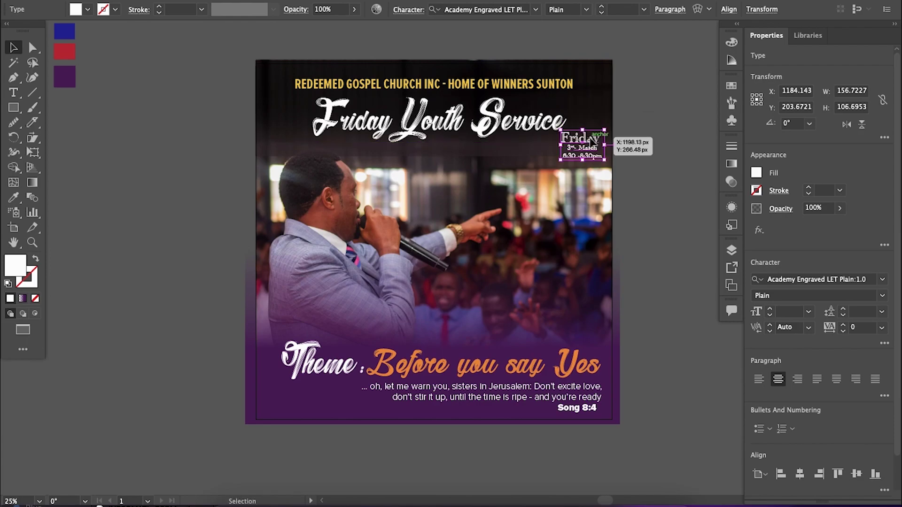
pyautogui.doubleClick(578, 132)
pyautogui.press('BackSpace')
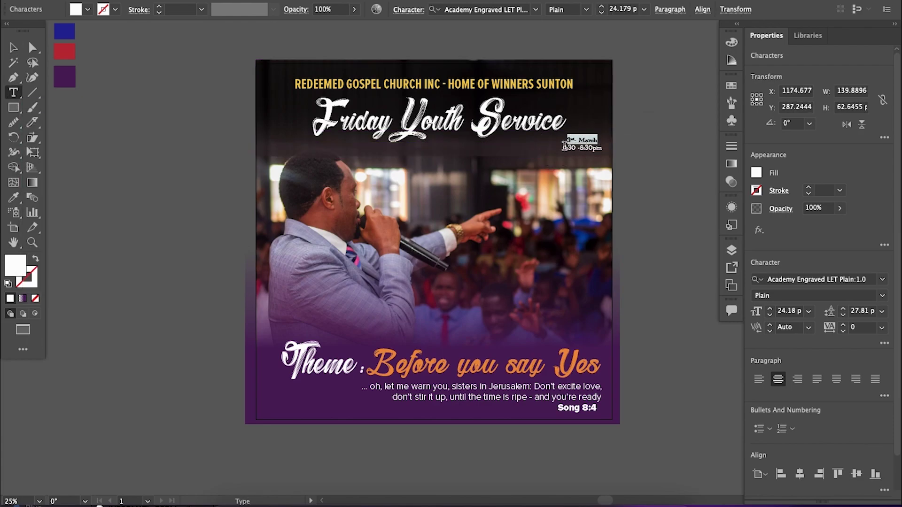
pyautogui.press('Escape')
pyautogui.moveTo(540, 141)
pyautogui.mouseDown()
pyautogui.moveTo(542, 178)
pyautogui.moveTo(519, 147)
pyautogui.mouseUp()
pyautogui.press('v')
pyautogui.click(132, 206)
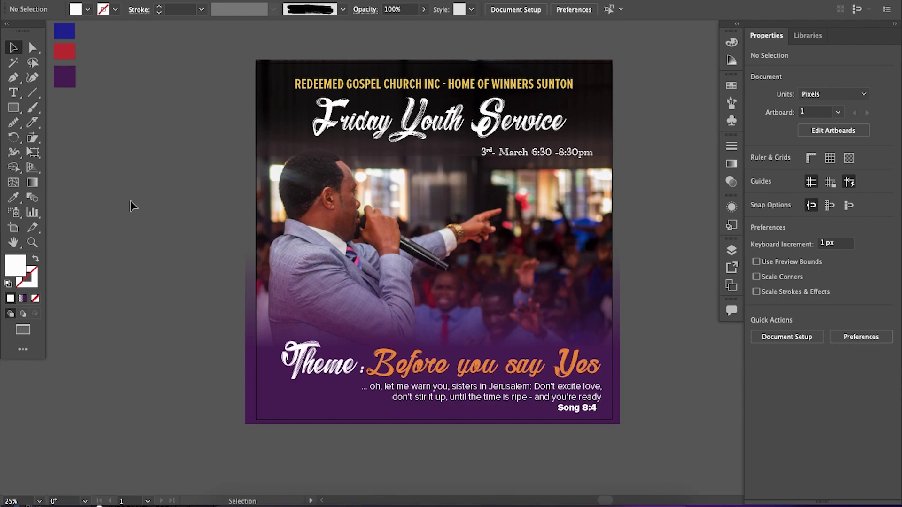
# Add a 'Main Minister' text label at 128 pt above the theme line.
pyautogui.press('t')
pyautogui.click(460, 329)
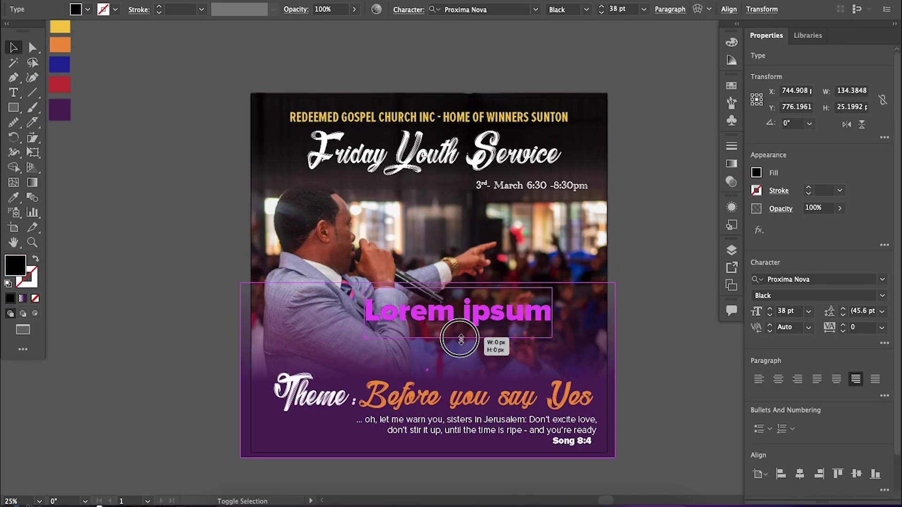
pyautogui.moveTo(576, 318); pyautogui.dragTo(351, 305)
pyautogui.write('MAIN MINISTER')
pyautogui.hotkey('ctrl', 'a')
pyautogui.click(770, 314)
pyautogui.click(504, 325)
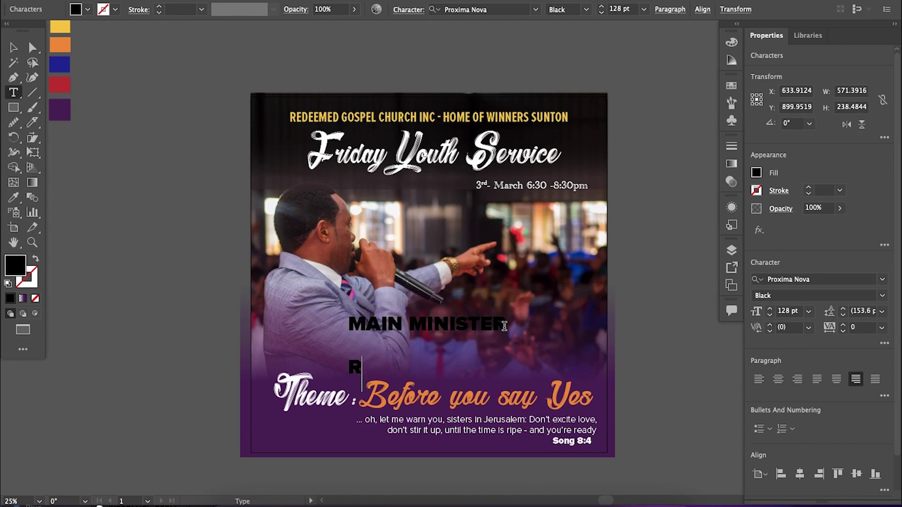
pyautogui.hotkey('ctrl', 'a')
pyautogui.write('Main Minister')
# Apply the Barry Kades script font to 'Main Minister' and the minister's name, then tighten the leading.
pyautogui.moveTo(482, 324); pyautogui.dragTo(347, 321)
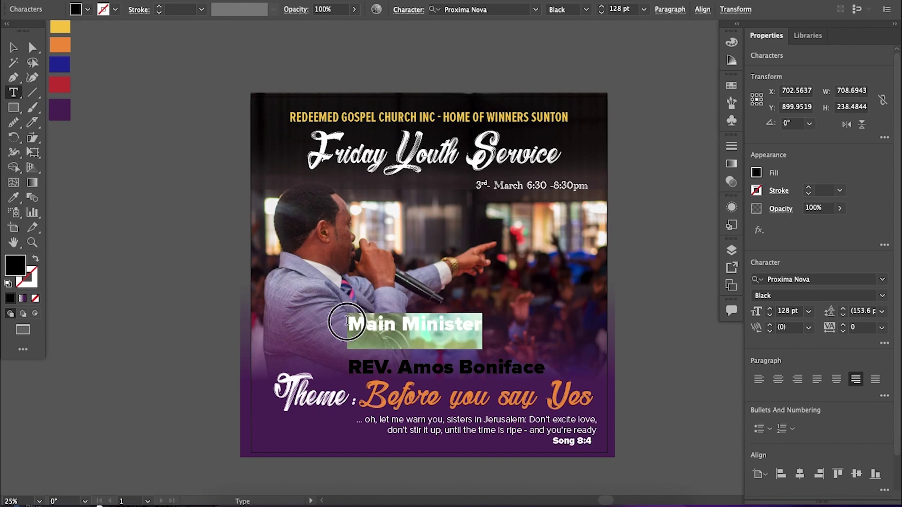
pyautogui.click(799, 280)
pyautogui.write('Barry')
pyautogui.press('Return')
pyautogui.moveTo(545, 368); pyautogui.dragTo(347, 368)
pyautogui.click(773, 279)
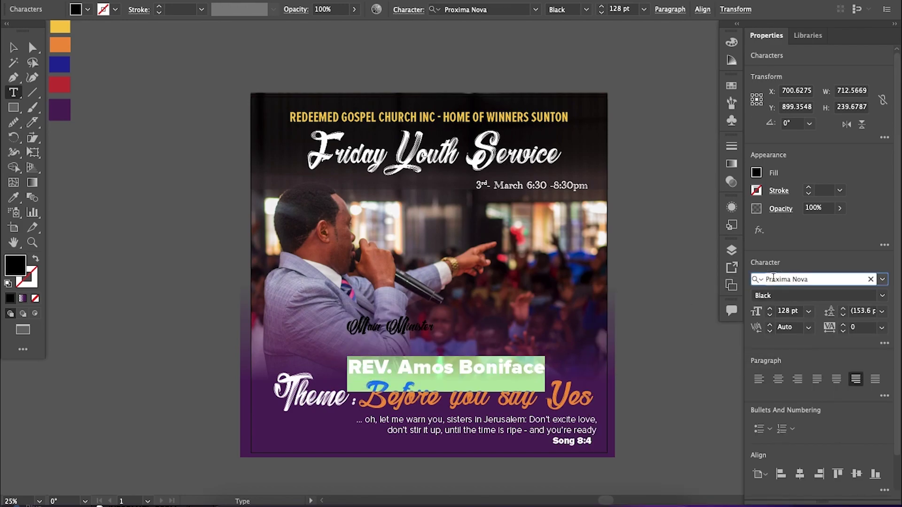
pyautogui.write('Barry')
pyautogui.press('Return')
pyautogui.click(843, 315)
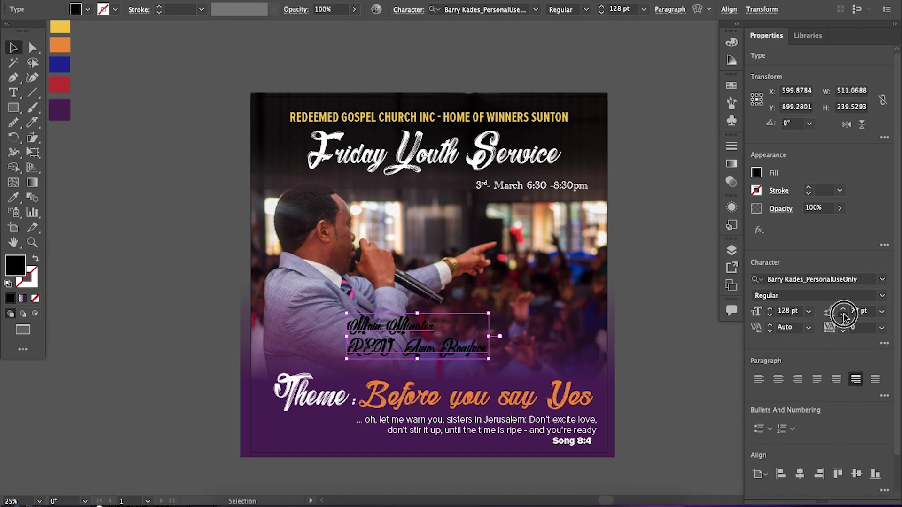
pyautogui.press('Escape')
pyautogui.hotkey('ctrl', 'shift', 'a')
# Paint dark 3 pt brushstrokes behind the minister label.
pyautogui.press('b')
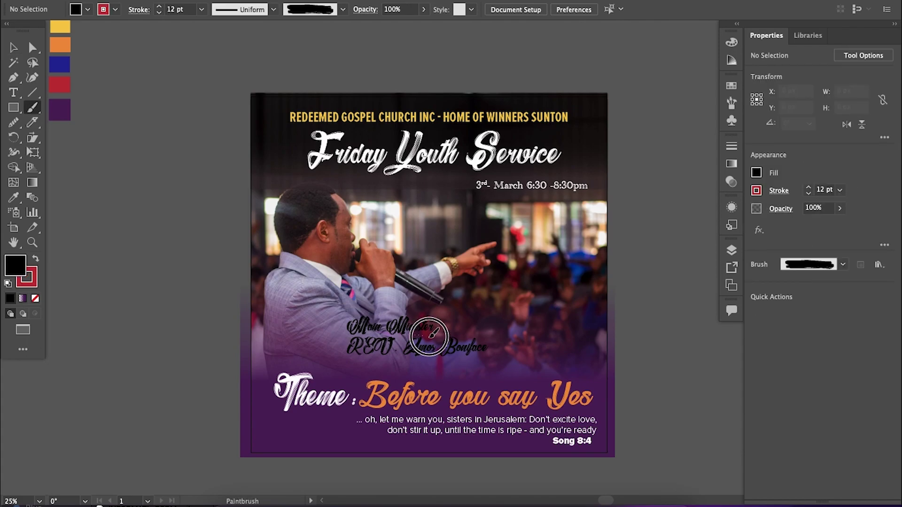
pyautogui.moveTo(428, 336); pyautogui.dragTo(368, 352)
pyautogui.click(731, 250)
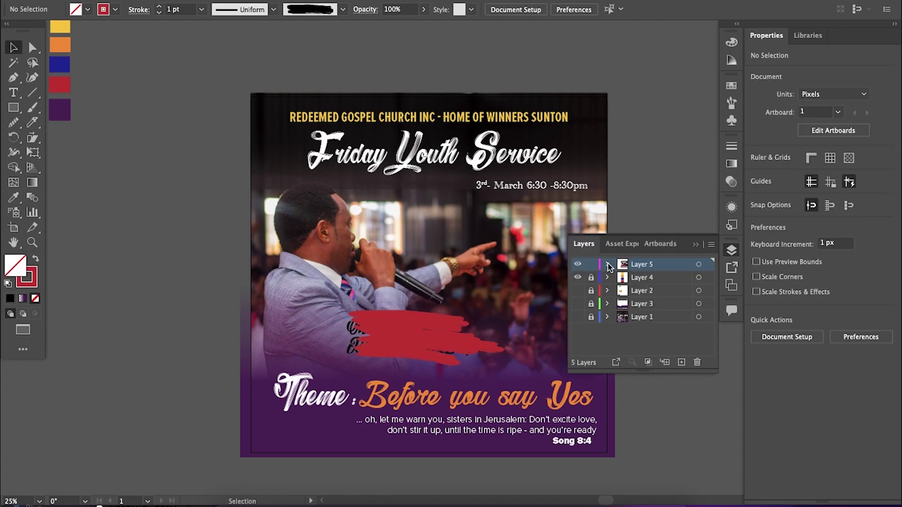
pyautogui.click(701, 264)
pyautogui.keyDown('shift'); pyautogui.click(700, 290); pyautogui.keyUp('shift')
pyautogui.click(809, 188)
pyautogui.click(808, 188)
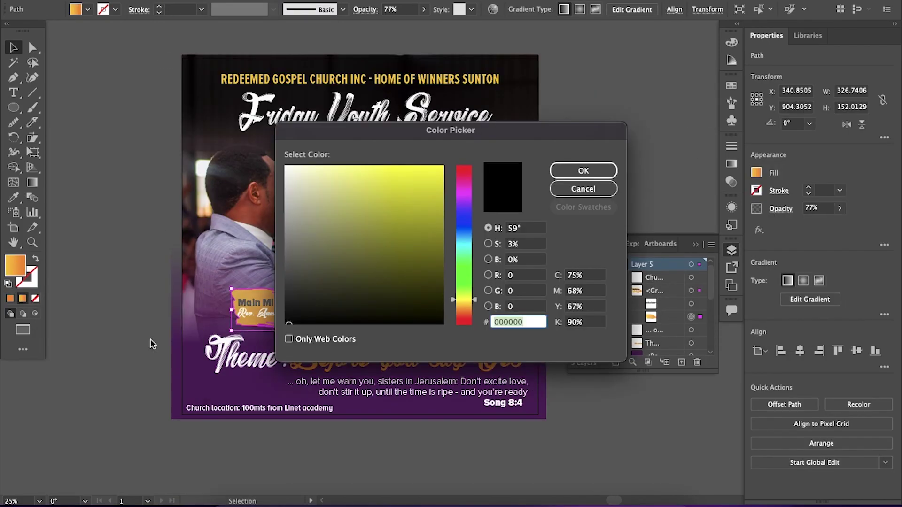
pyautogui.press('Return')
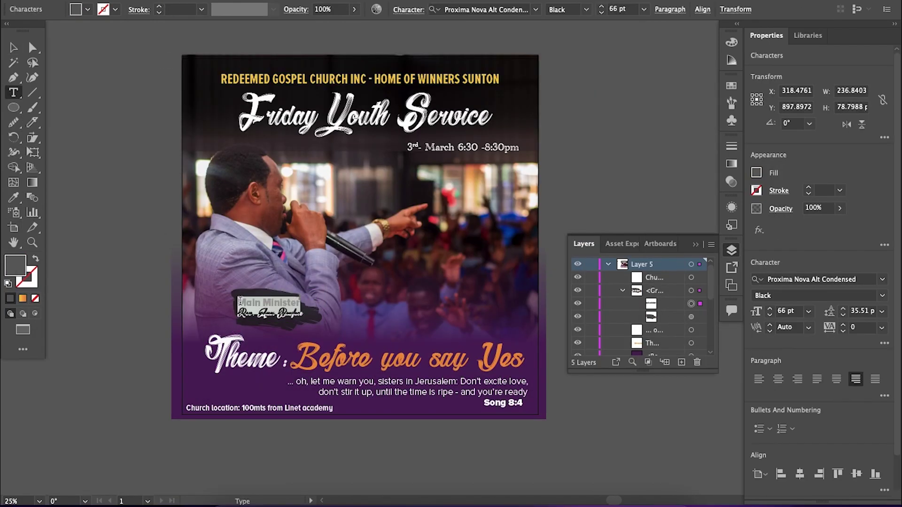
pyautogui.click(13, 197)
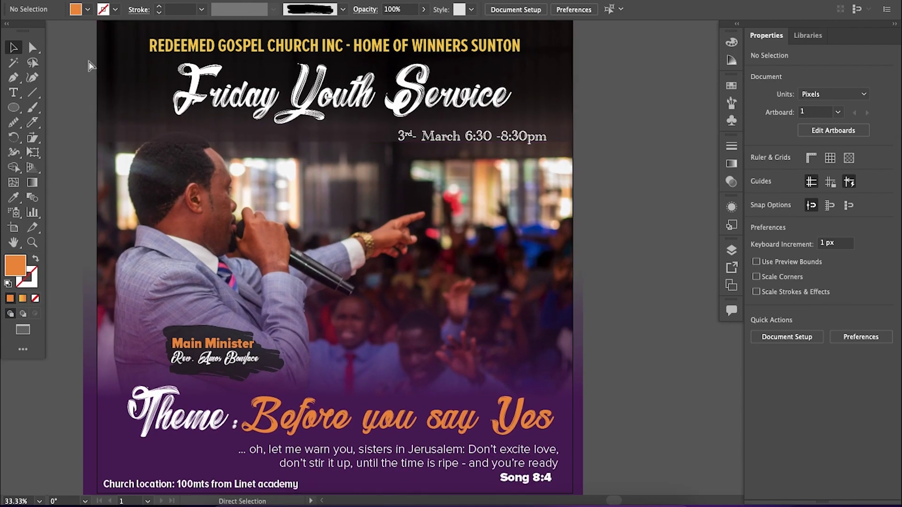
# Export the artboard as JPEG 'Youth Service.jpg' with the default JPEG options.
pyautogui.click(91, 0)
pyautogui.moveTo(99, 240)
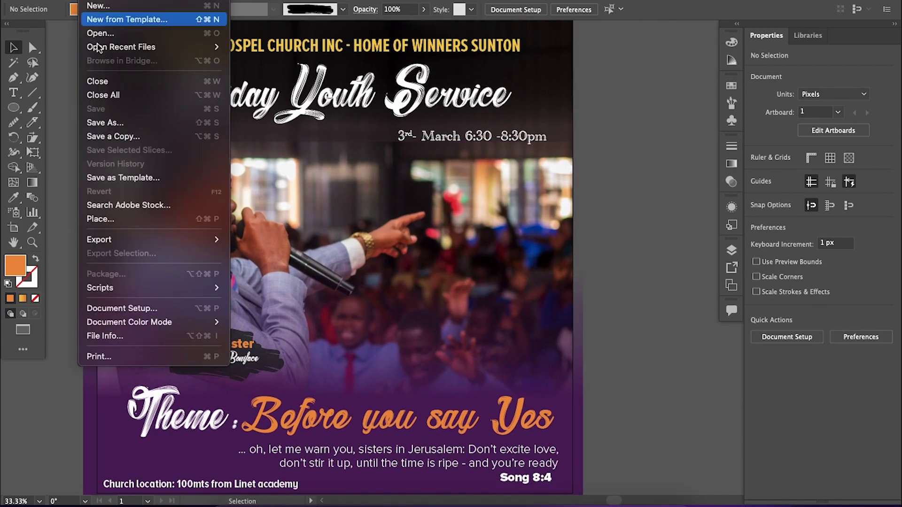
pyautogui.click(274, 252)
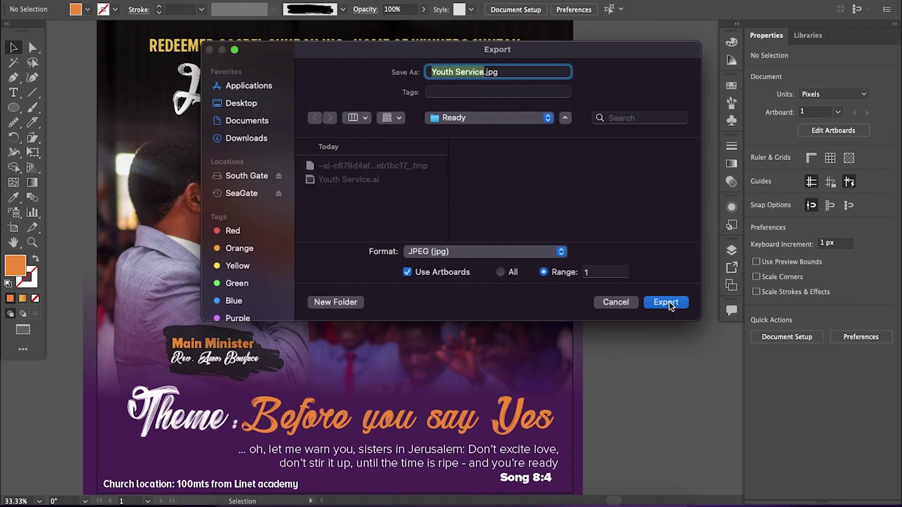
pyautogui.click(668, 302)
pyautogui.click(574, 419)
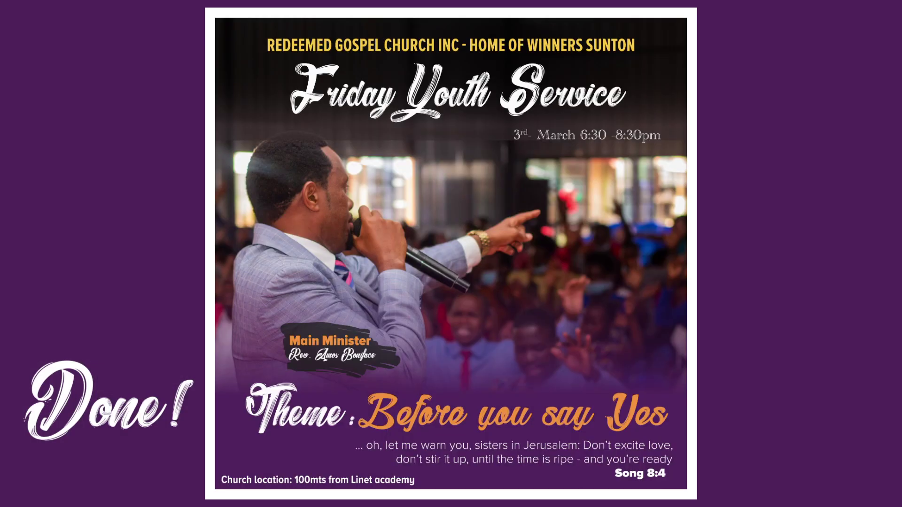